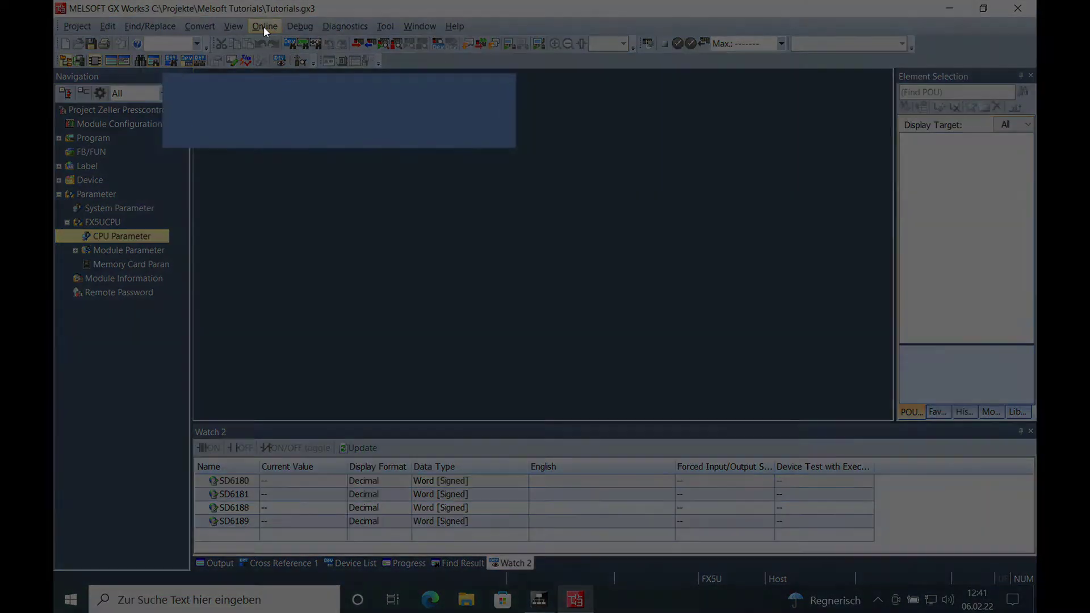
Attempt a remote RESET of the CPU, which is refused because Remote Reset is disabled.
{"action": "left_click", "coordinate": [263, 26]}
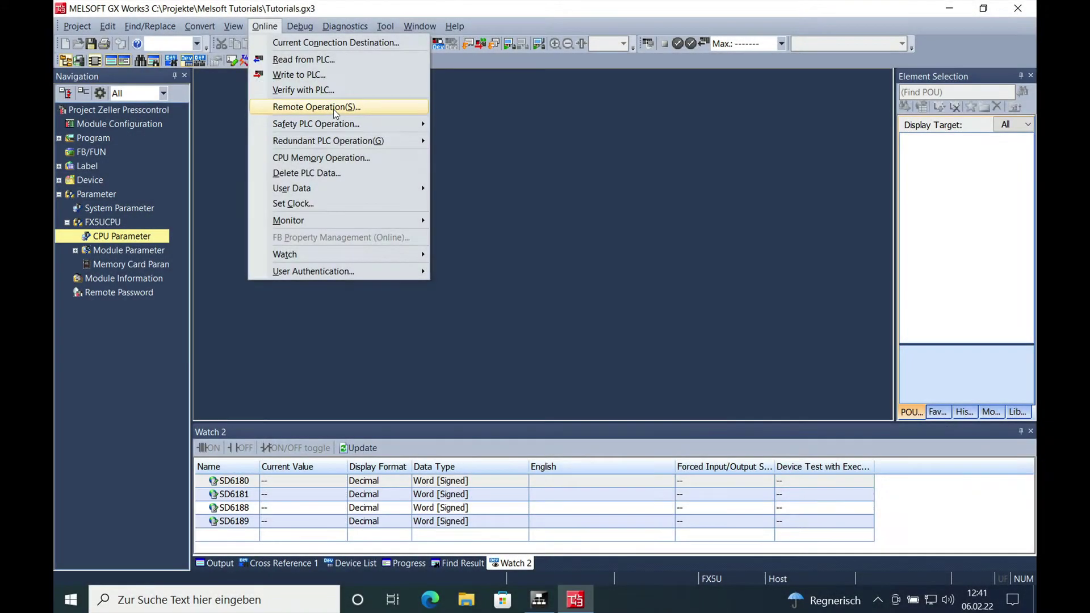
{"action": "left_click", "coordinate": [333, 109]}
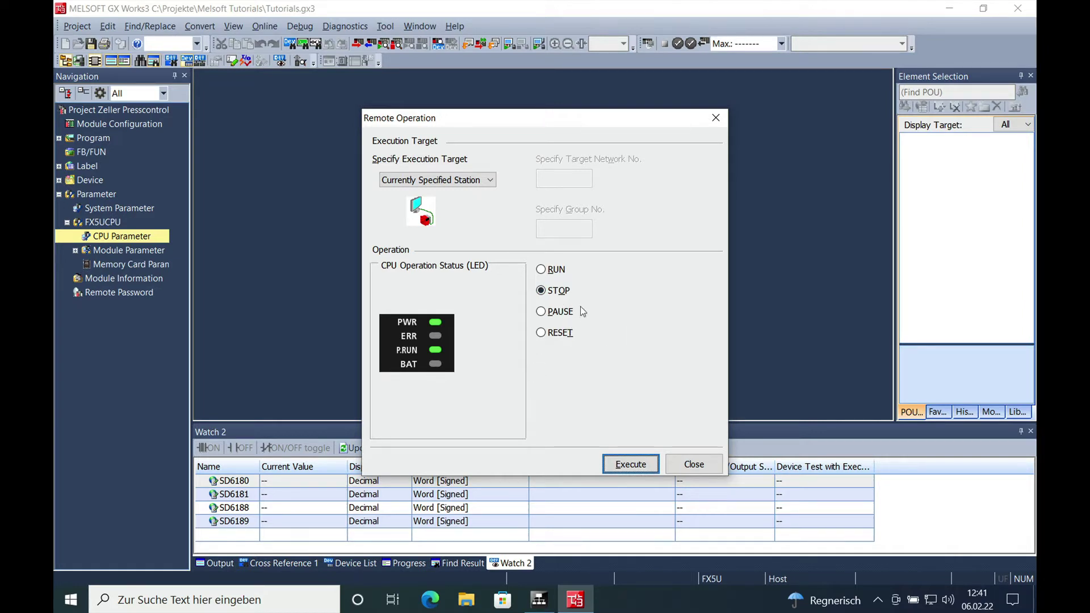
{"action": "left_click", "coordinate": [540, 333]}
{"action": "left_click", "coordinate": [627, 472]}
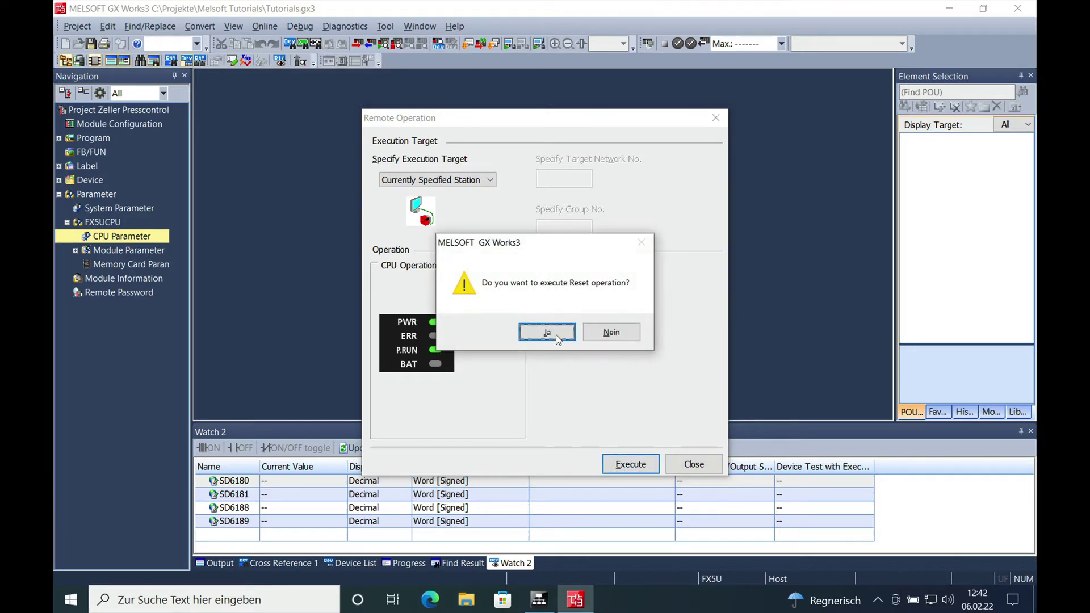
{"action": "left_click", "coordinate": [556, 336]}
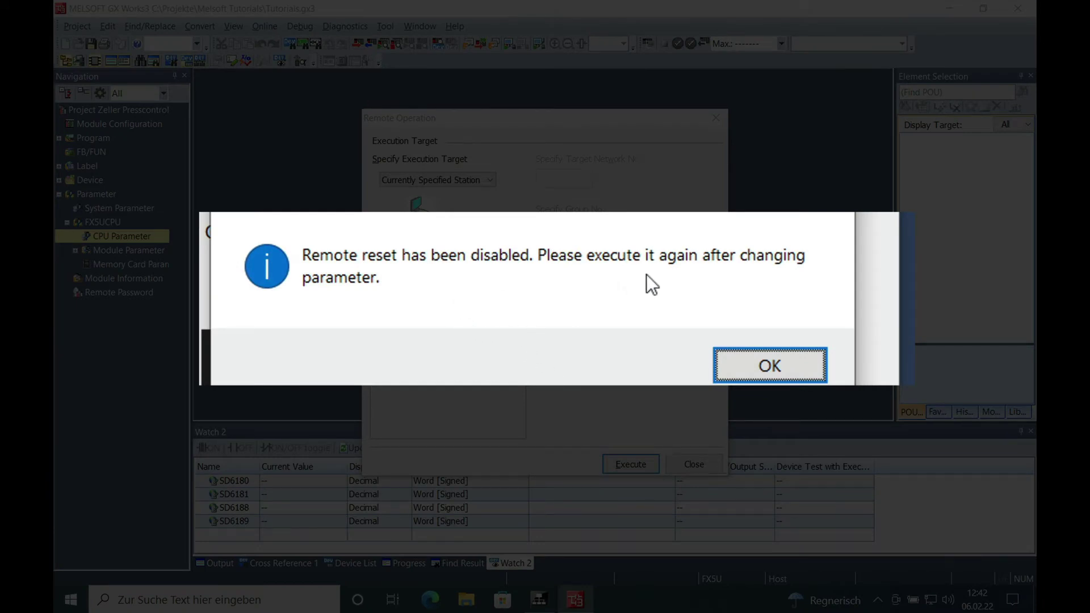
{"action": "left_click", "coordinate": [769, 368]}
{"action": "left_click", "coordinate": [705, 463]}
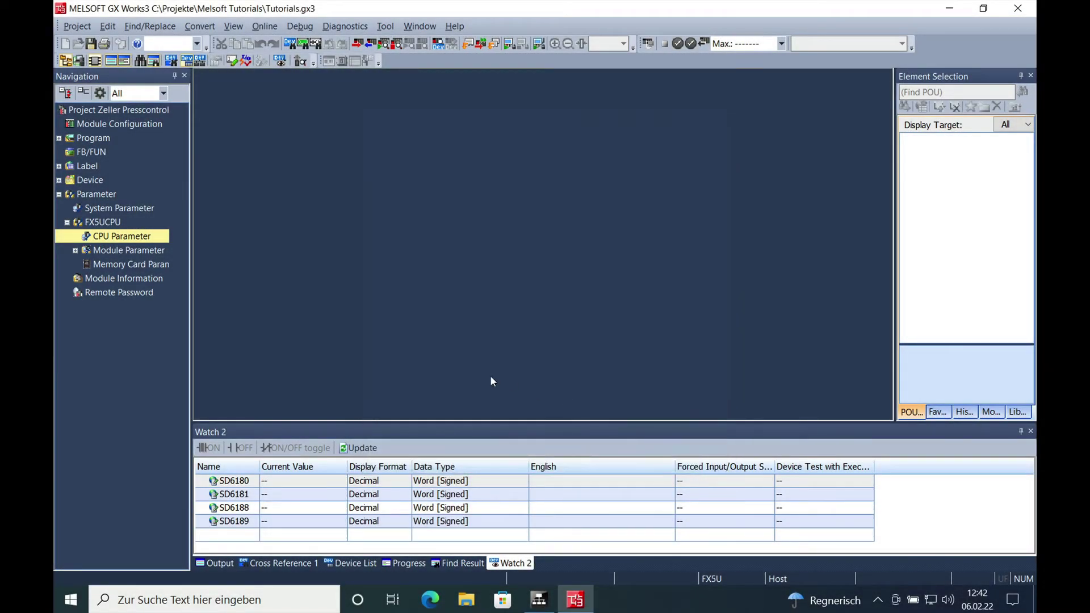
Open the FX5UCPU CPU Parameter and expand its Operation Related Setting group.
{"action": "left_click", "coordinate": [59, 194]}
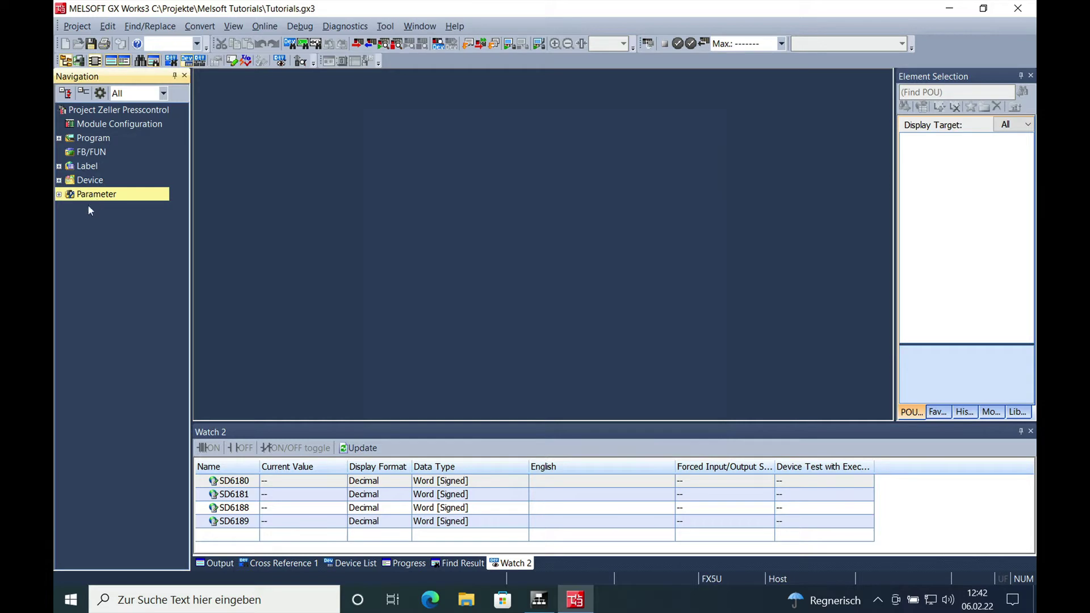
{"action": "left_click", "coordinate": [59, 195]}
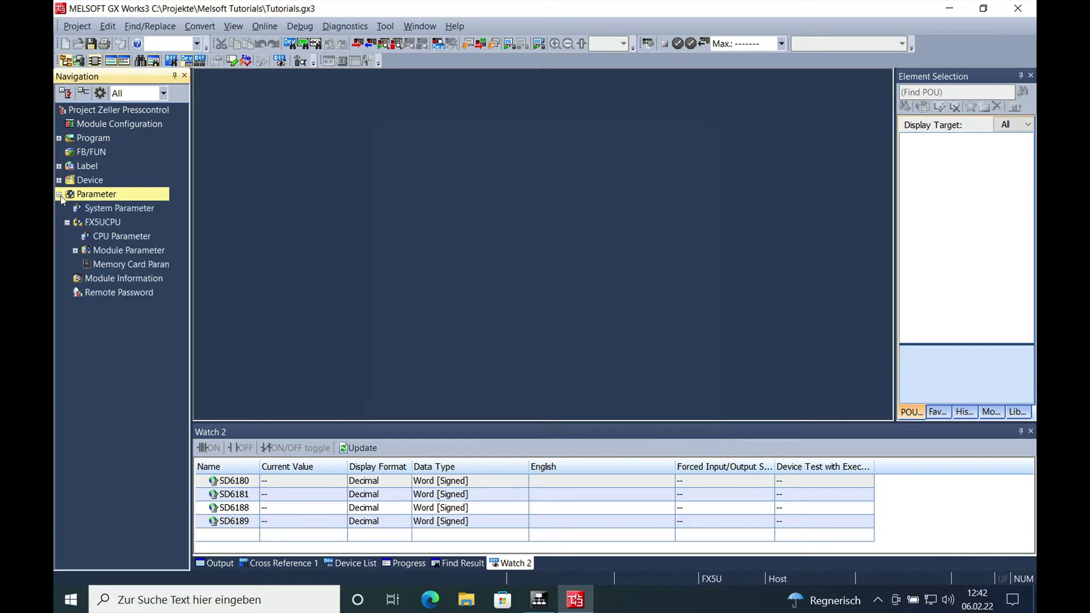
{"action": "double_click", "coordinate": [121, 233]}
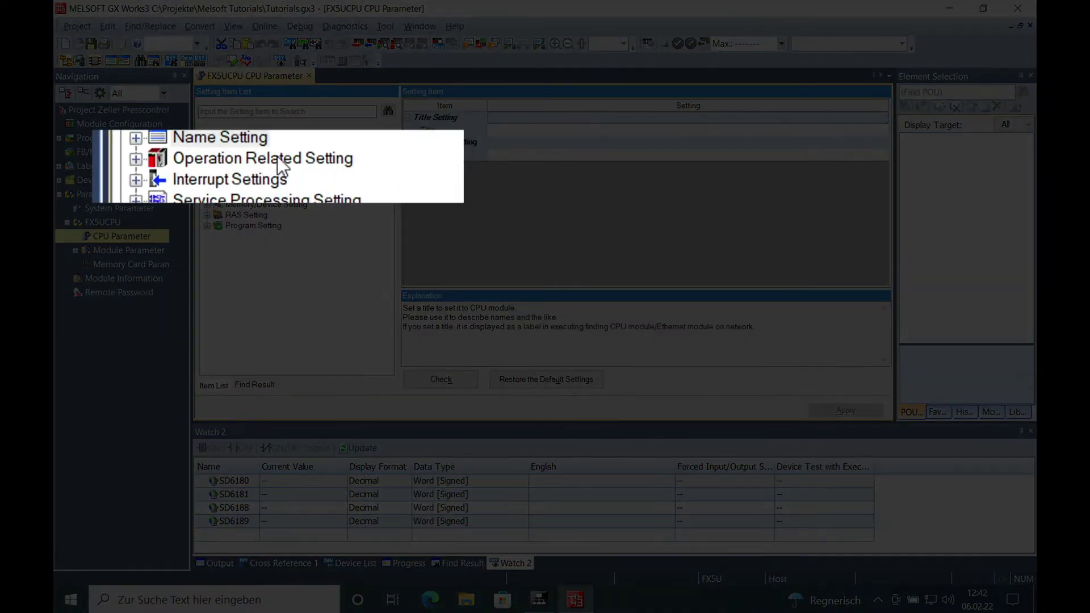
{"action": "double_click", "coordinate": [289, 162]}
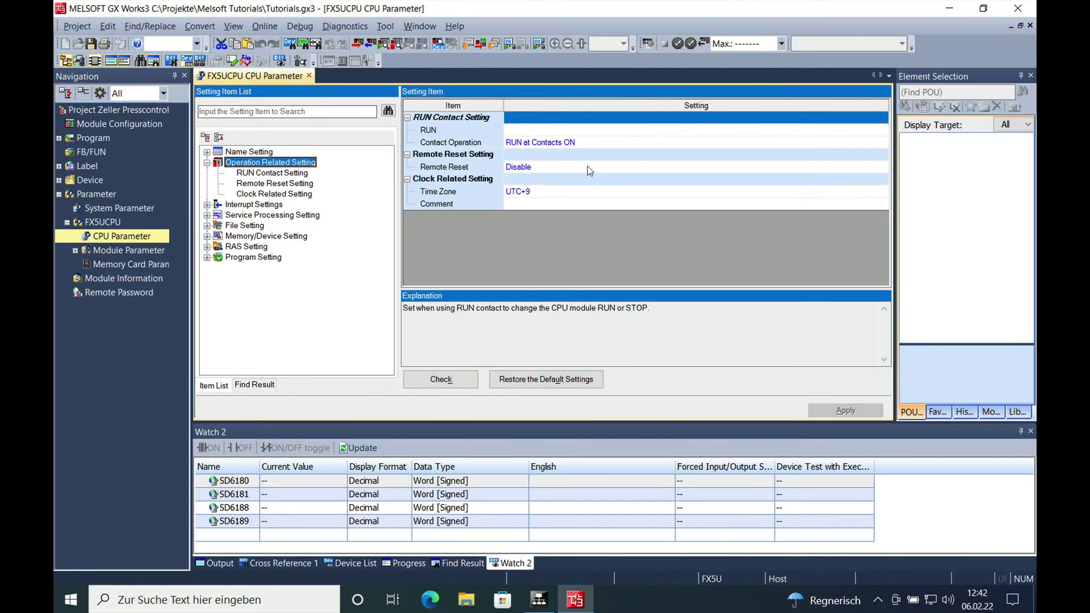
Change the Remote Reset setting from Disable to Enable.
{"action": "left_click", "coordinate": [588, 168]}
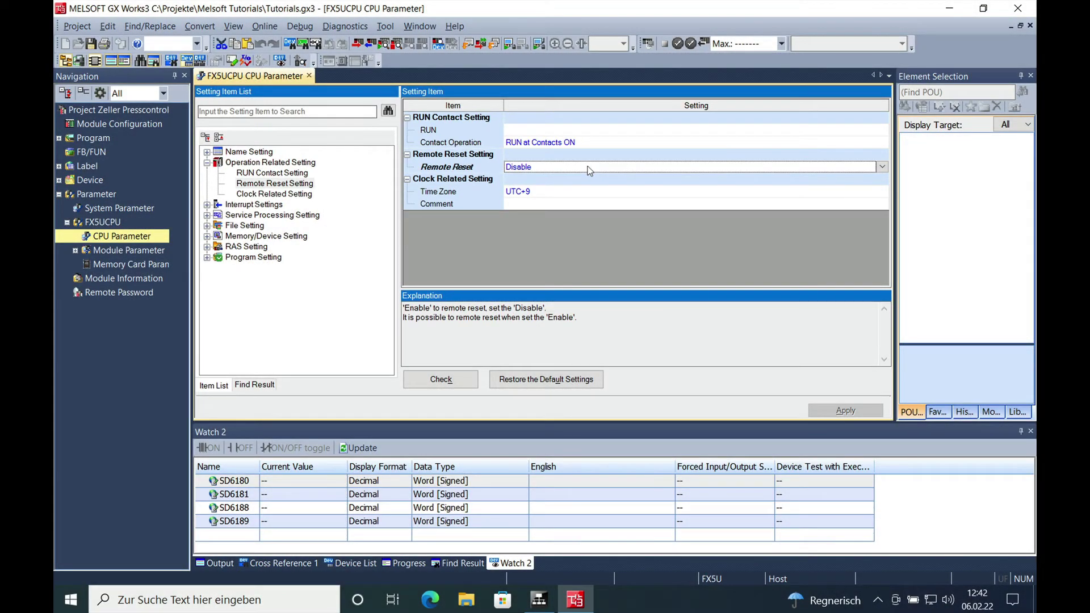
{"action": "scroll", "coordinate": [588, 169], "scroll_direction": "down", "scroll_amount": 1}
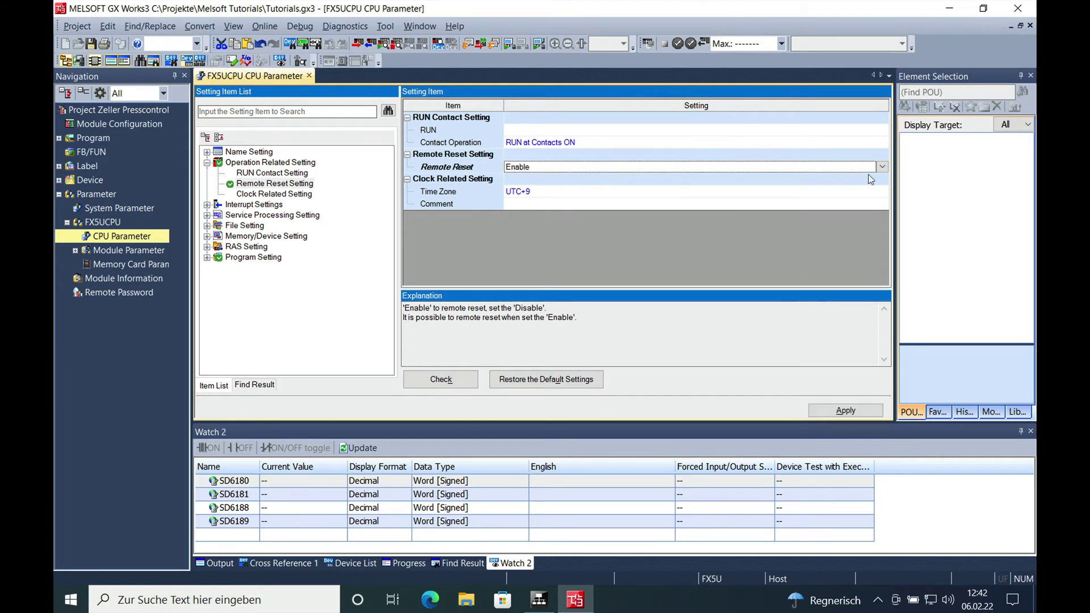
{"action": "left_click", "coordinate": [882, 167]}
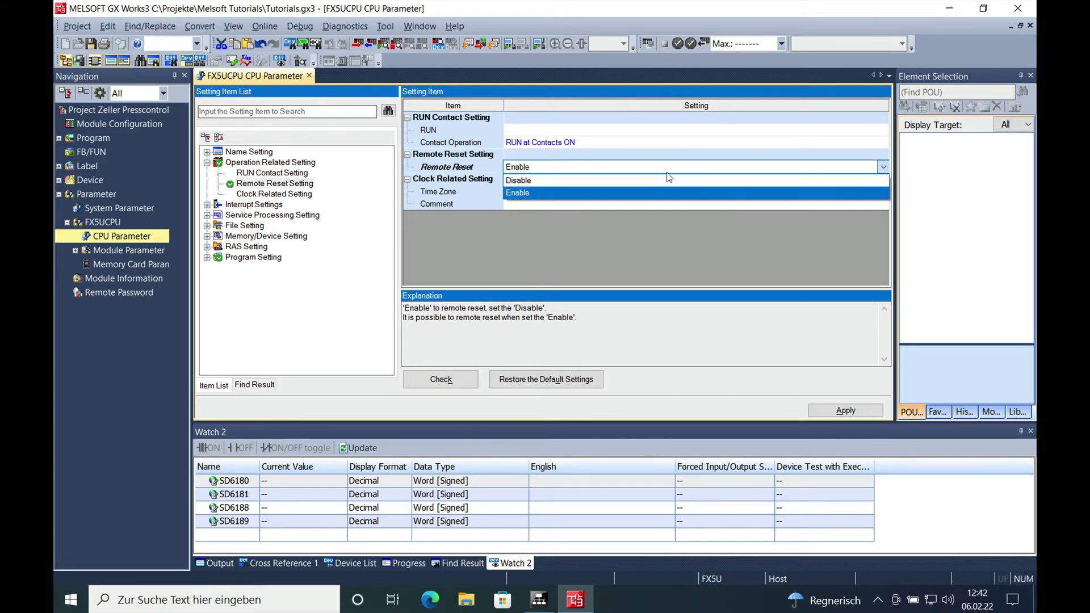
{"action": "left_click", "coordinate": [654, 181]}
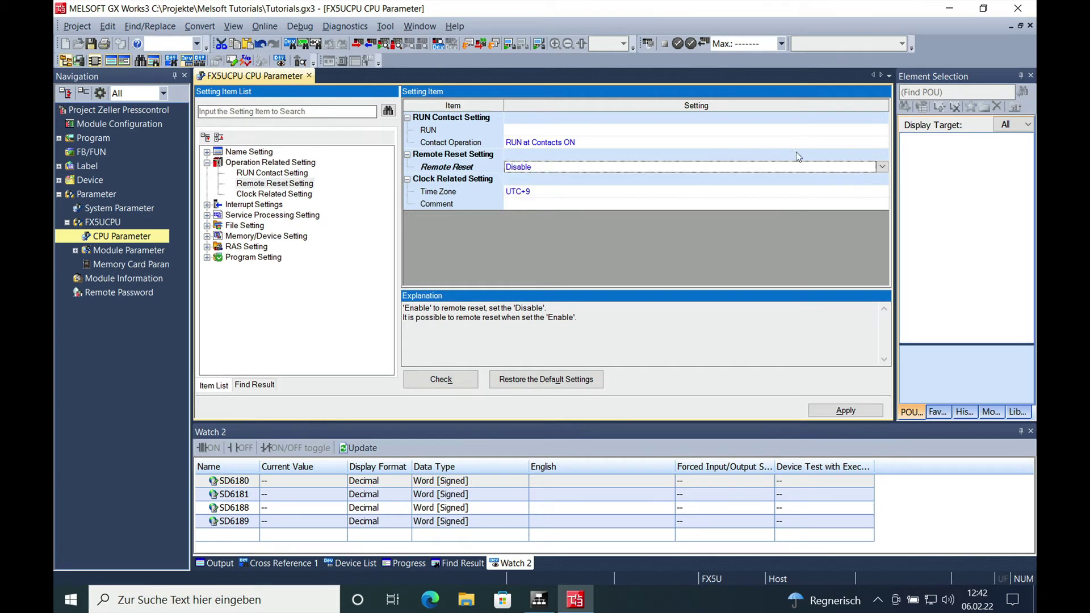
{"action": "left_click", "coordinate": [884, 168]}
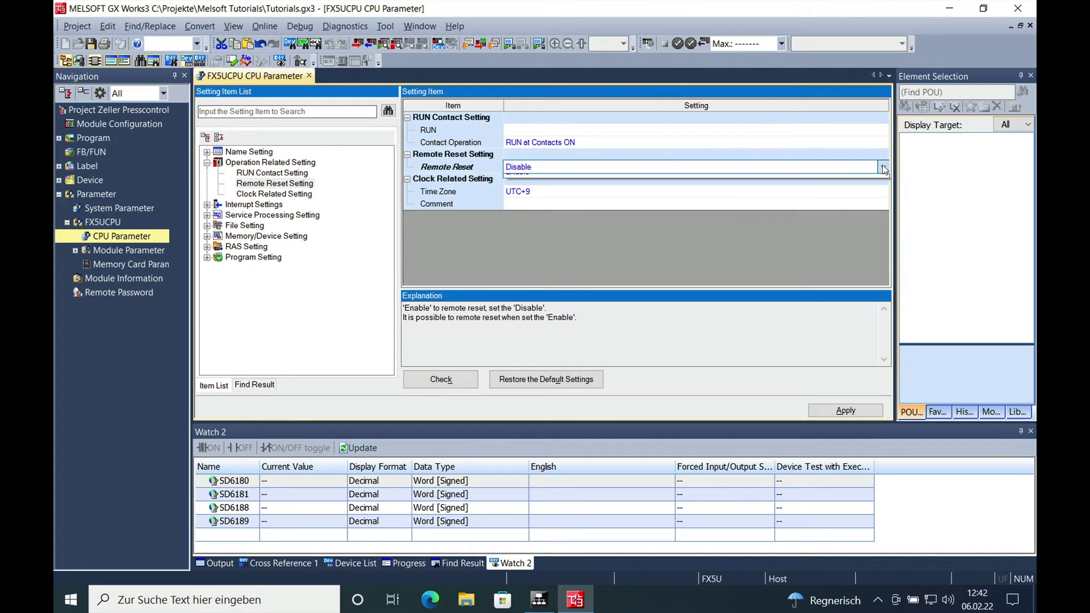
{"action": "left_click", "coordinate": [639, 190]}
Check the CPU parameters, which show 'No error found.', and apply them.
{"action": "left_click", "coordinate": [463, 379]}
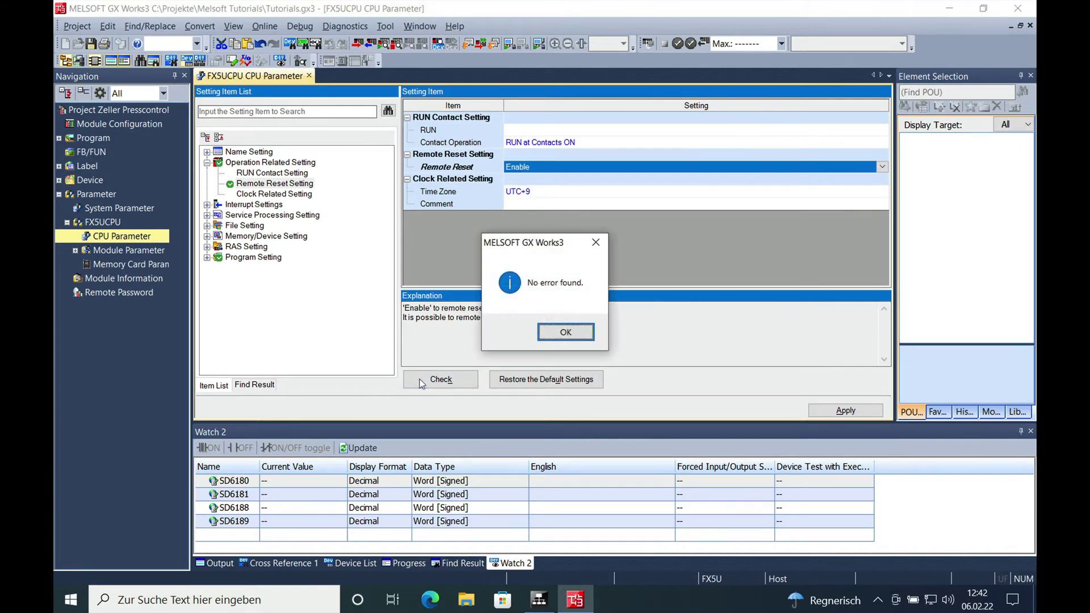
{"action": "left_click", "coordinate": [566, 332]}
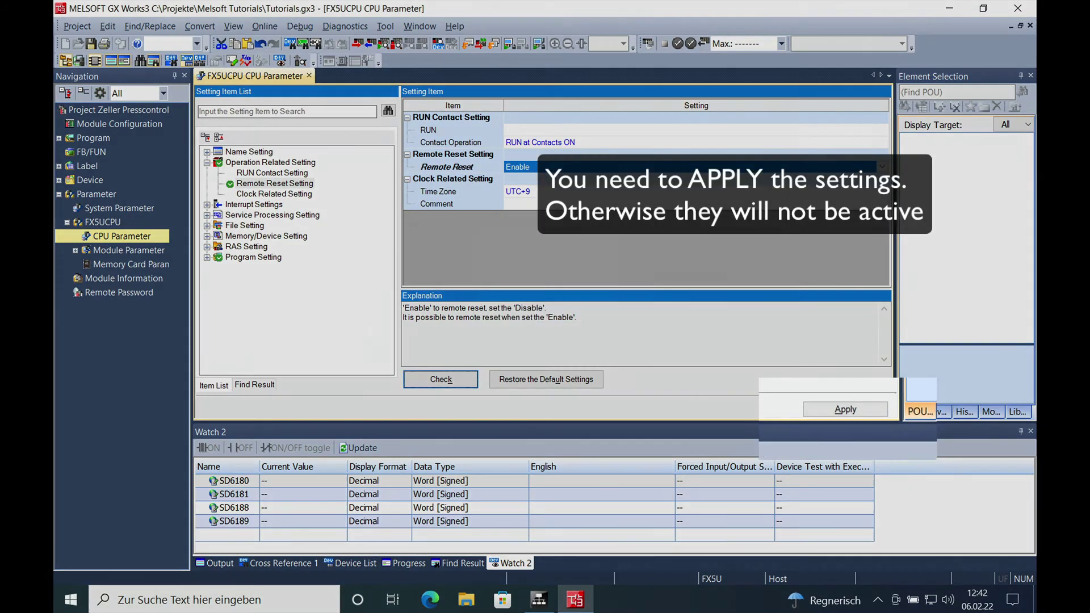
{"action": "left_click", "coordinate": [821, 380]}
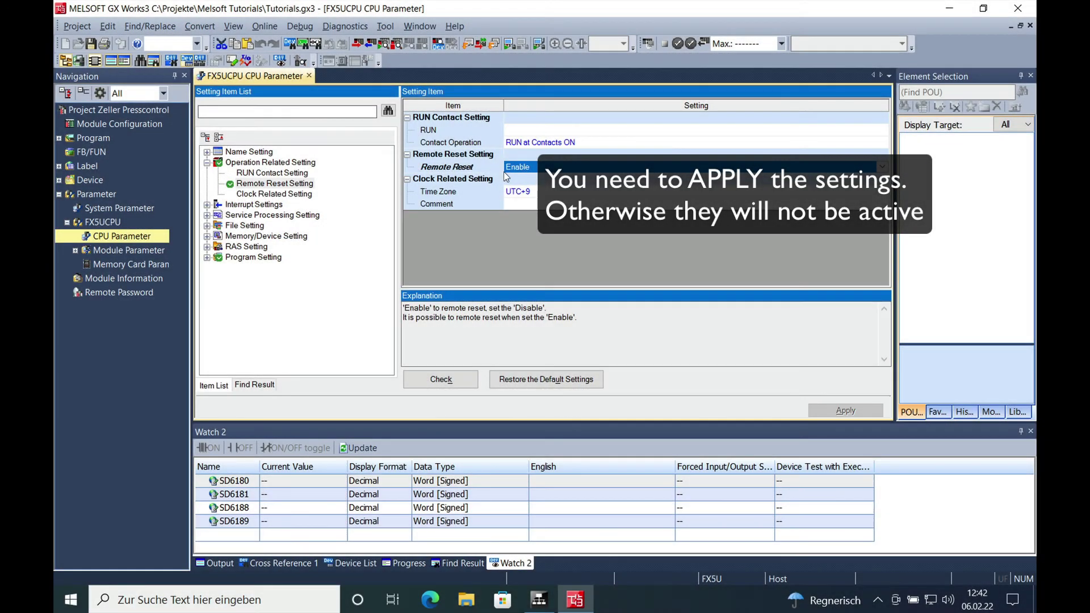
Select System, CPU and Module Parameters for Write to PLC and execute the write.
{"action": "left_click", "coordinate": [358, 44]}
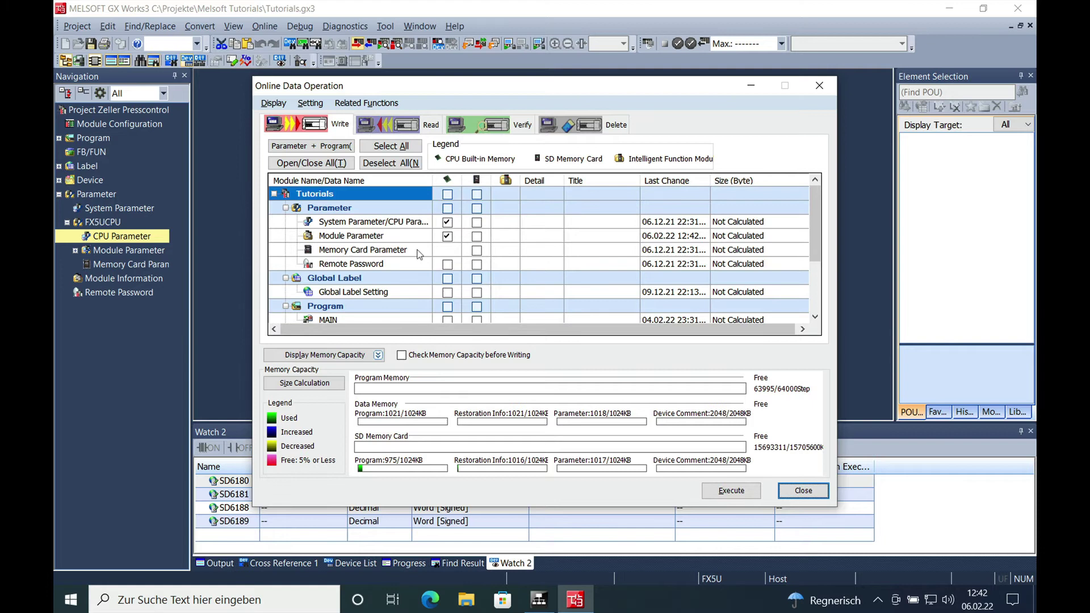
{"action": "left_click", "coordinate": [448, 223]}
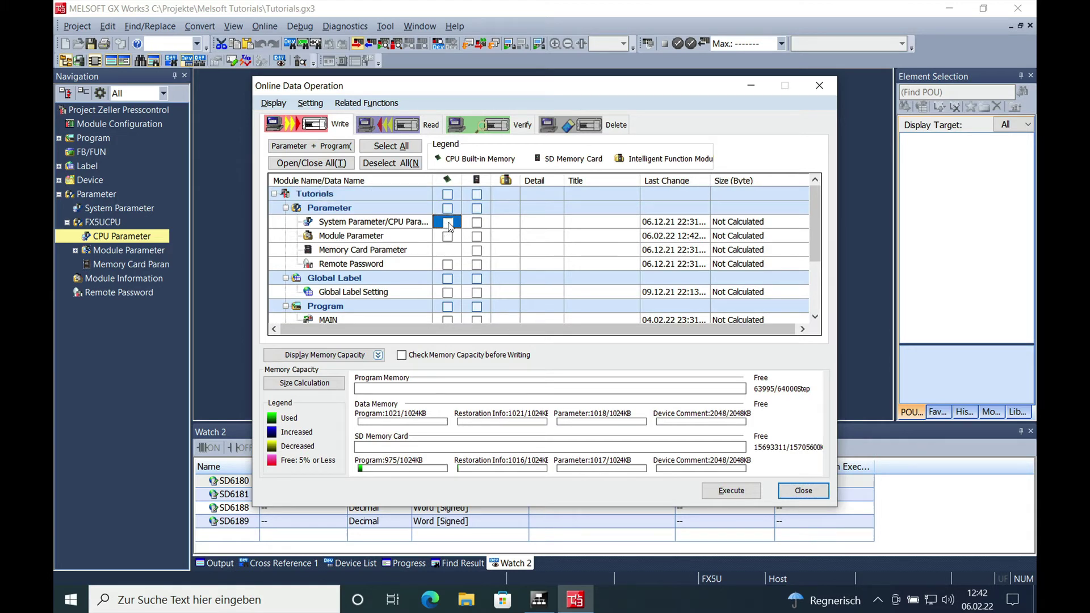
{"action": "left_click", "coordinate": [511, 253]}
{"action": "left_click", "coordinate": [722, 492]}
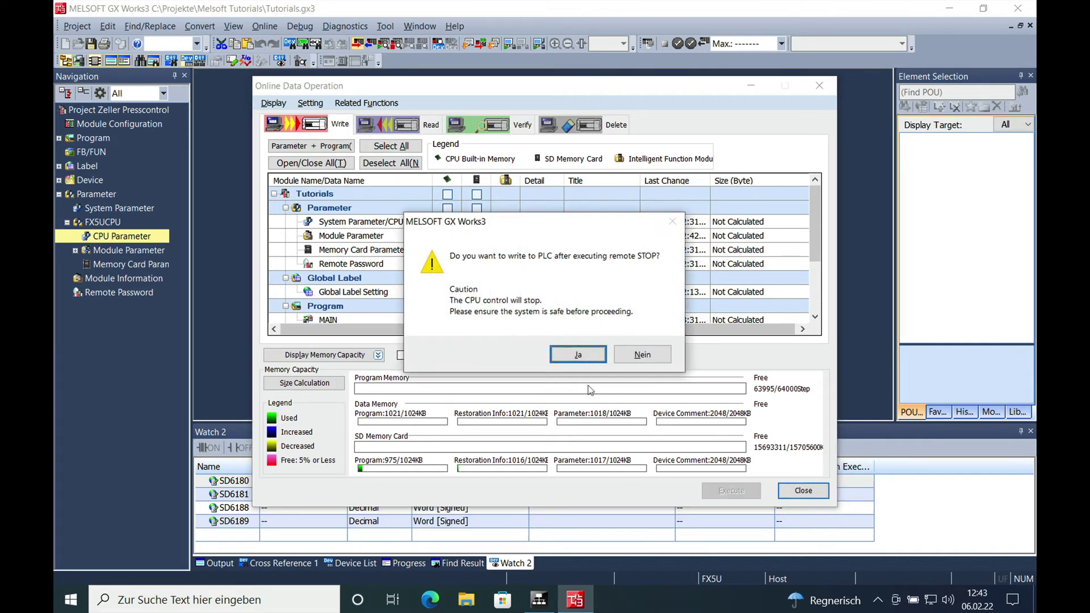
Accept the remote STOP, overwrite all parameter files, and acknowledge the completed write.
{"action": "left_click", "coordinate": [576, 356]}
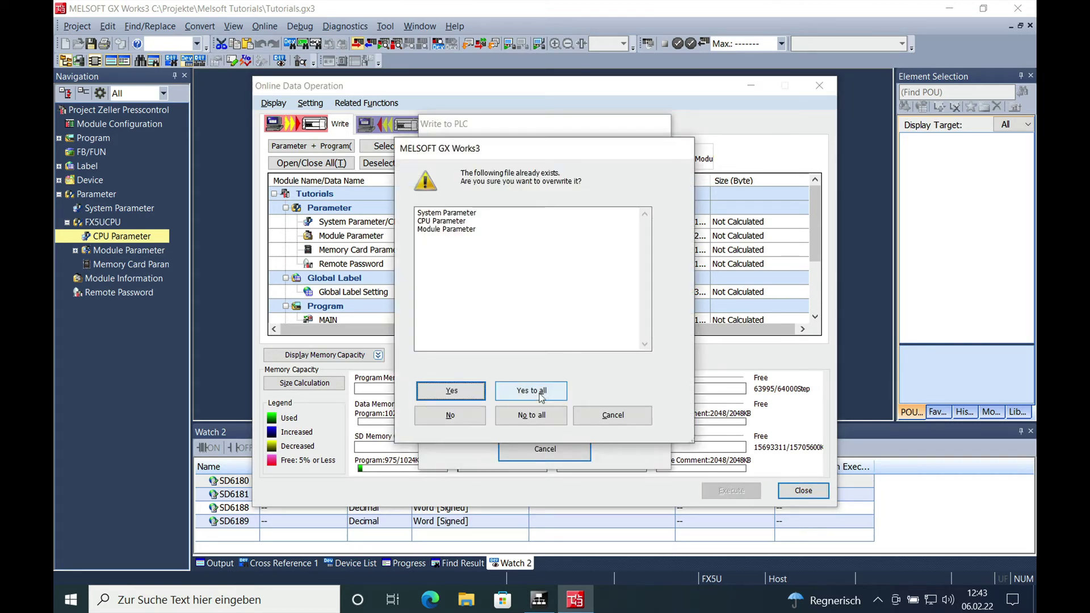
{"action": "left_click", "coordinate": [531, 392]}
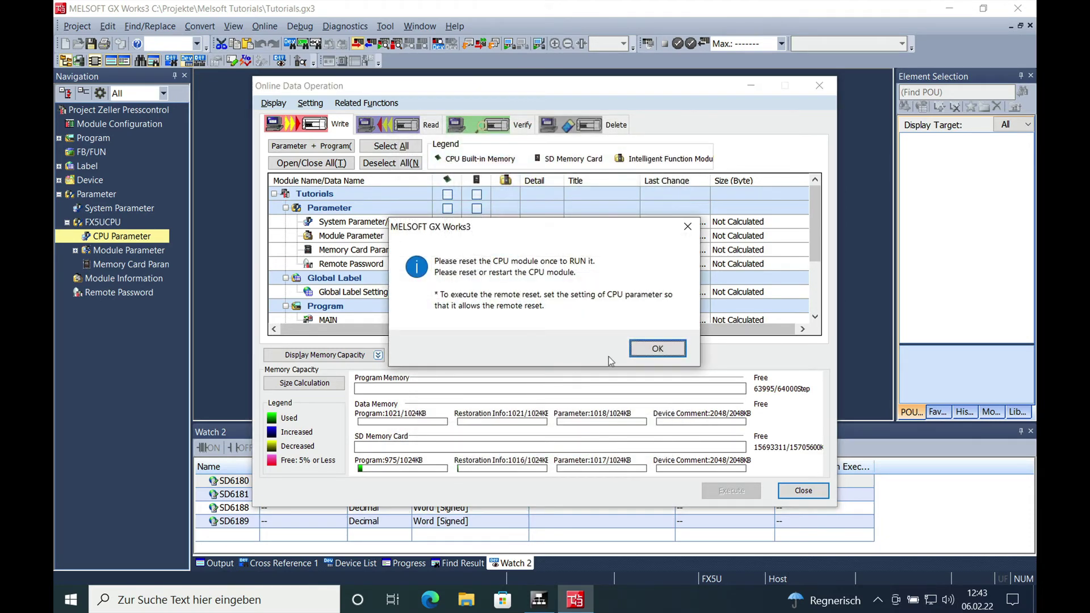
{"action": "left_click", "coordinate": [658, 349]}
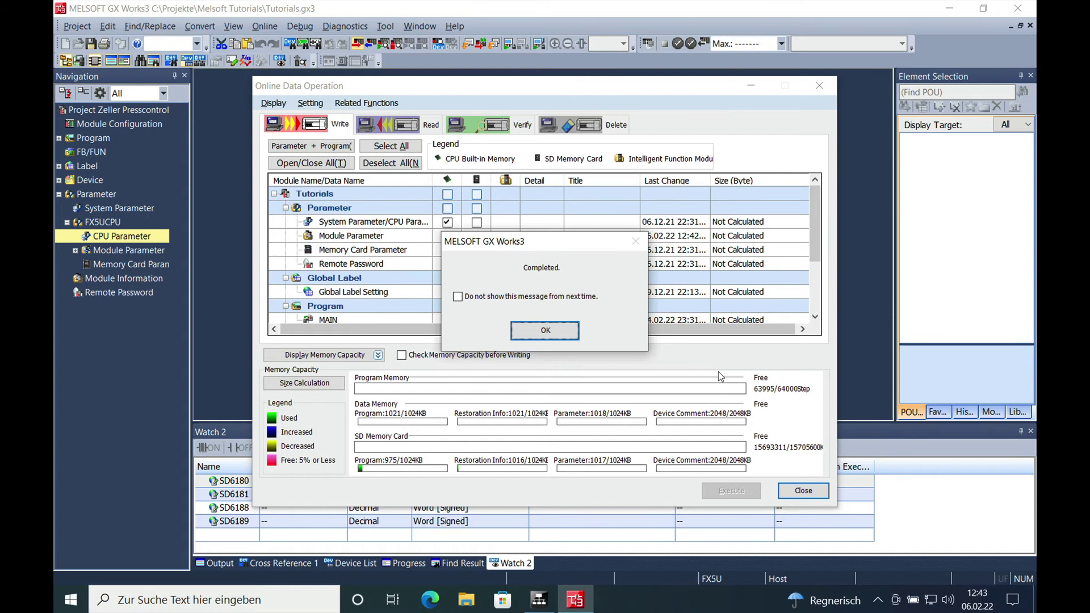
{"action": "left_click", "coordinate": [545, 330]}
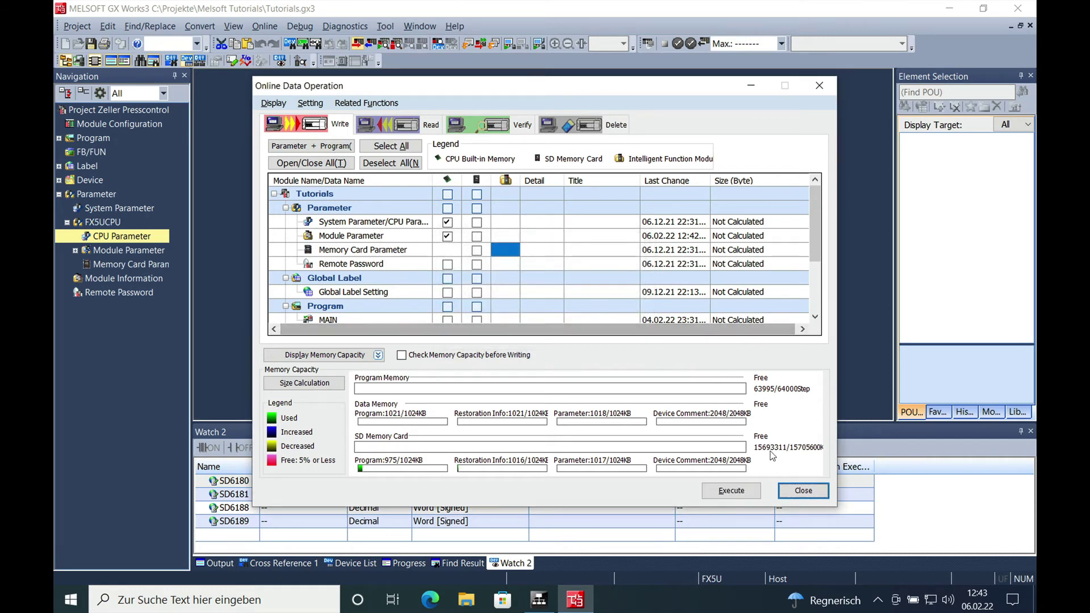
{"action": "left_click", "coordinate": [800, 492]}
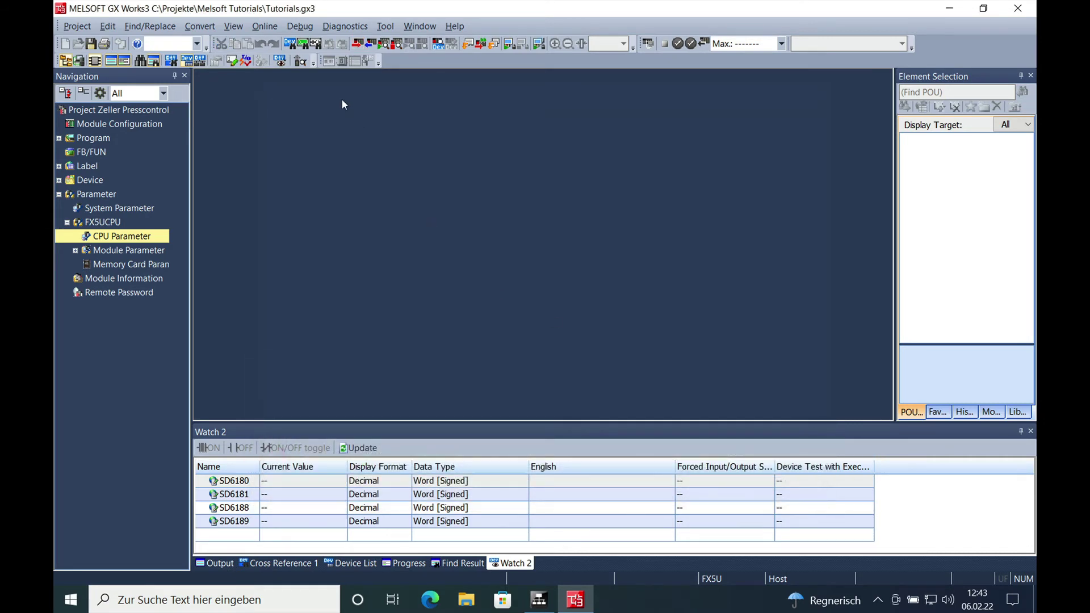
Issue a RESET through Remote Operation and acknowledge 'Reset request has been issued'.
{"action": "left_click", "coordinate": [272, 26]}
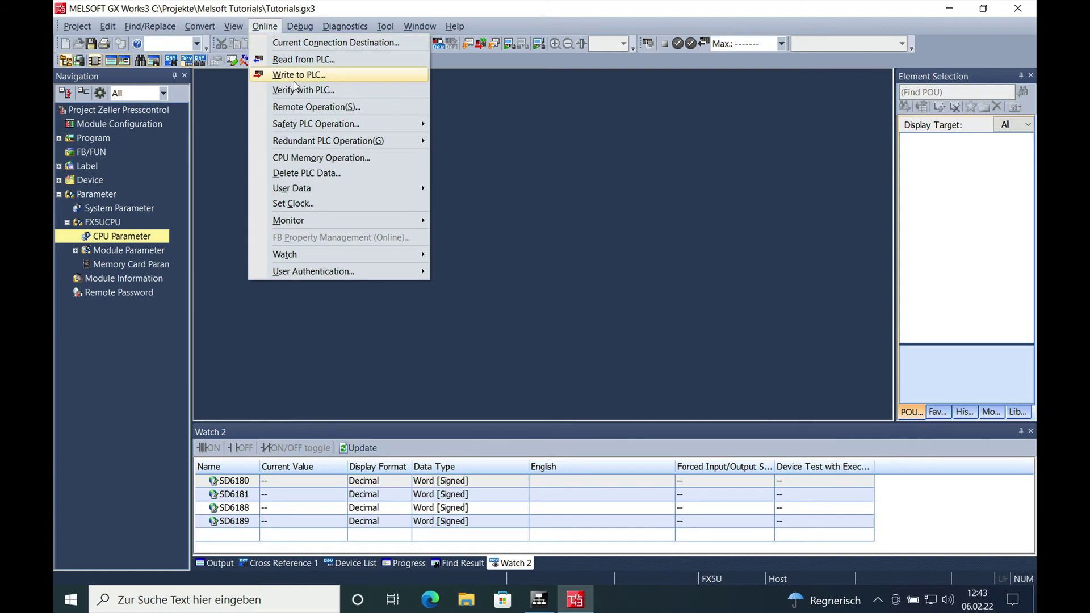
{"action": "left_click", "coordinate": [311, 113]}
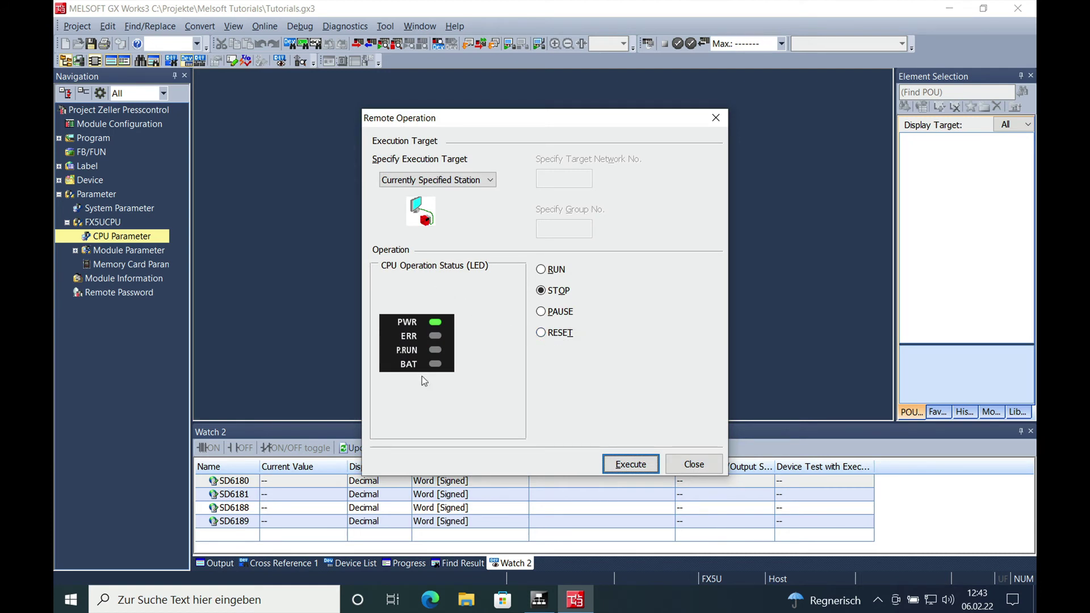
{"action": "left_click", "coordinate": [542, 336]}
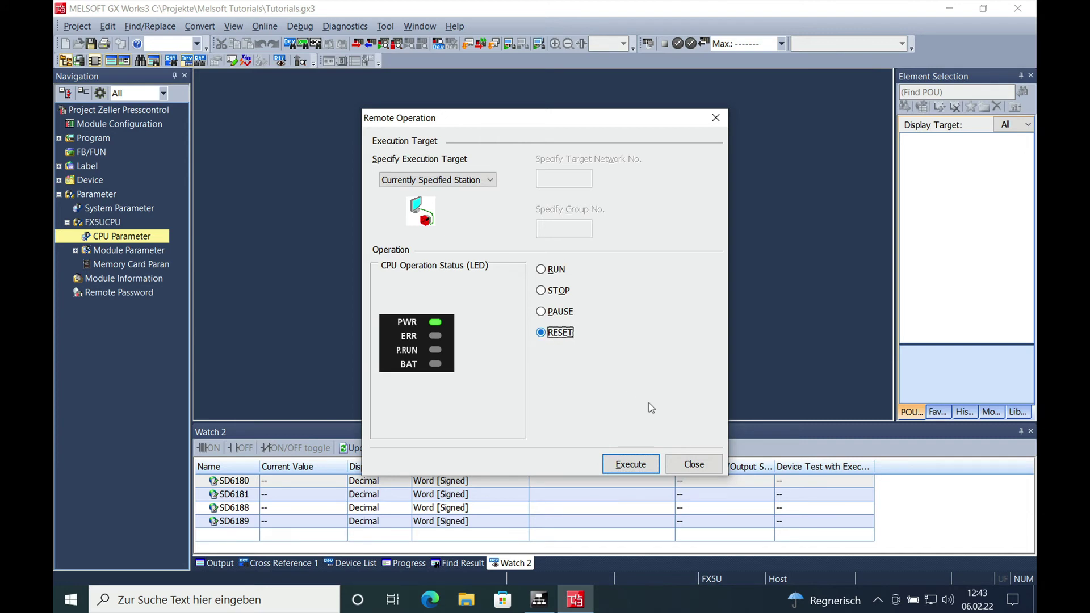
{"action": "left_click", "coordinate": [628, 465]}
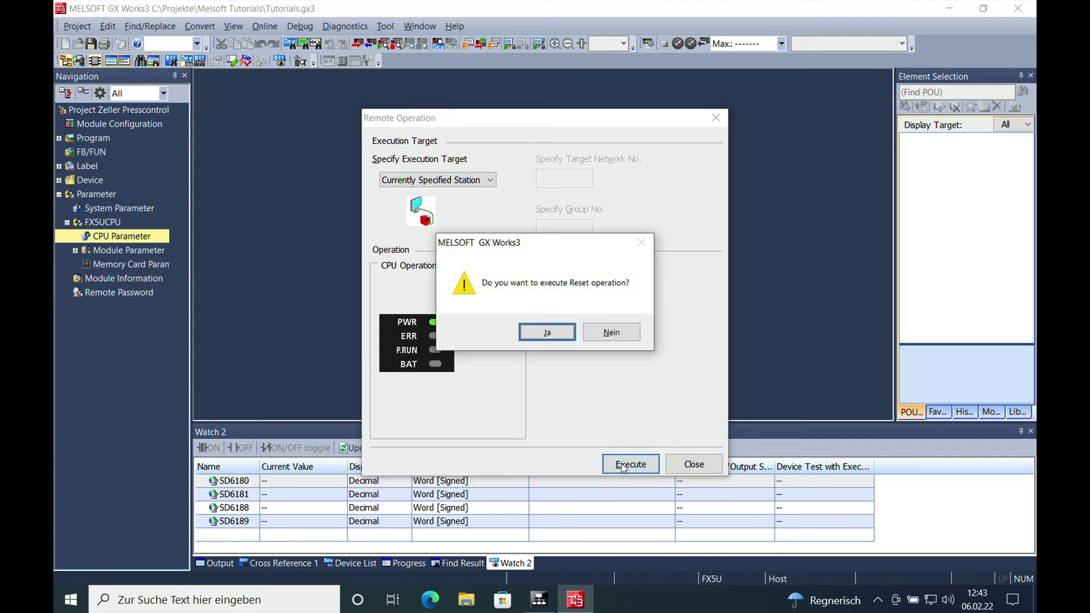
{"action": "left_click", "coordinate": [547, 332]}
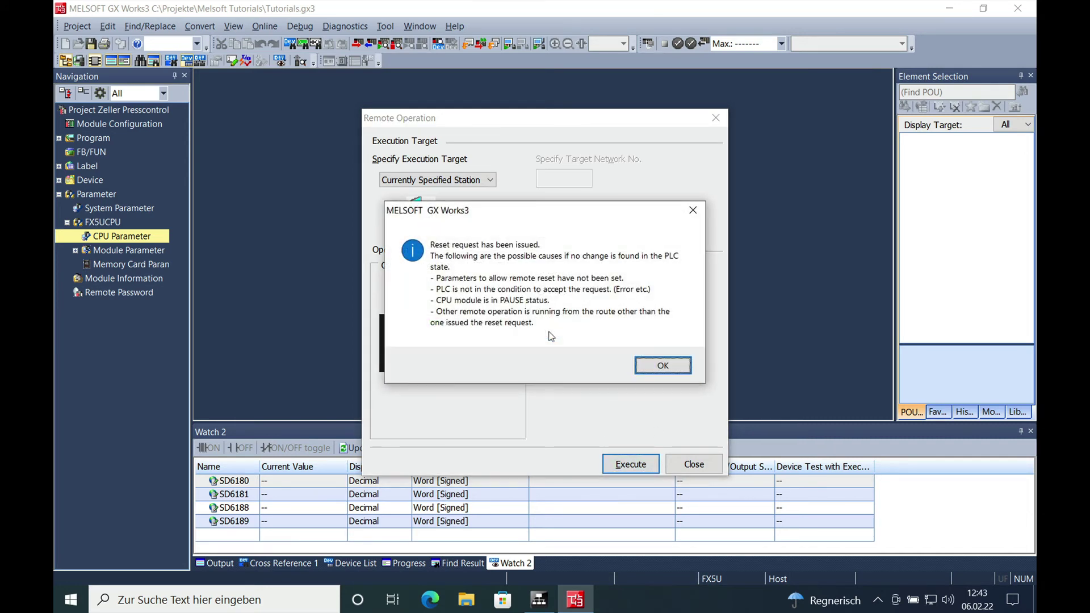
{"action": "left_click", "coordinate": [657, 367]}
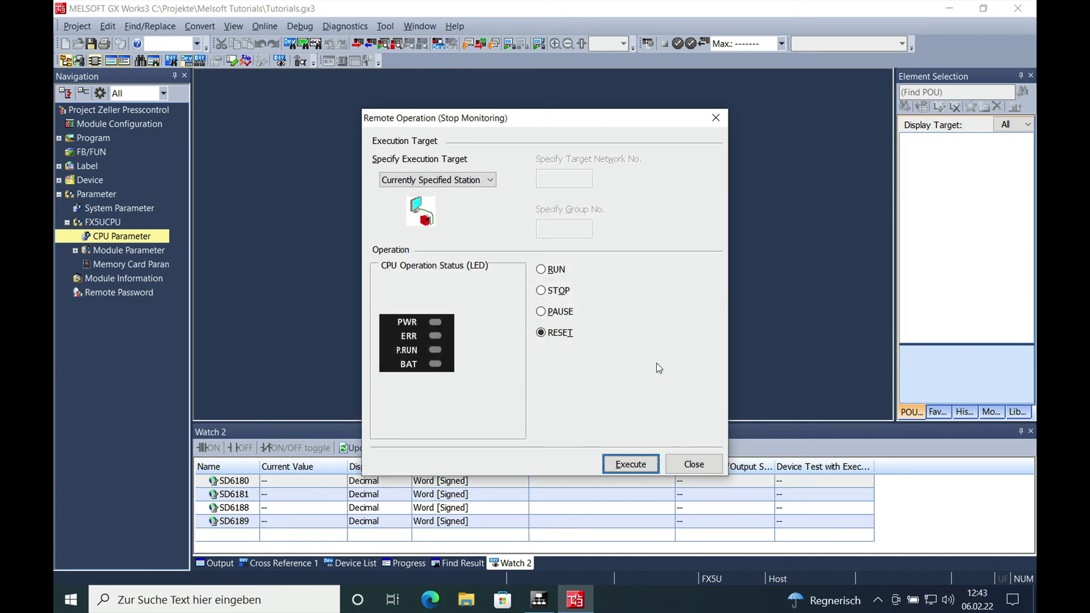